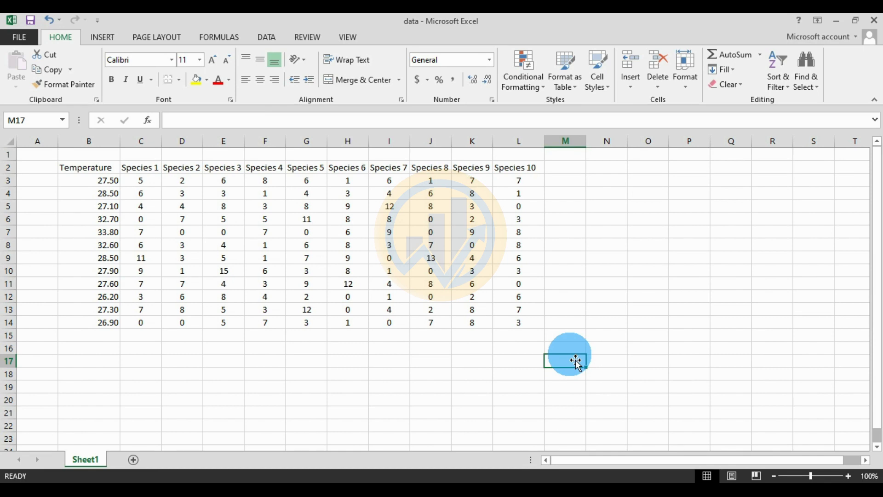
# Try selecting the Temperature and ten species columns in Excel, then clear the selection.
pyautogui.moveTo(89, 167); pyautogui.dragTo(517, 337)
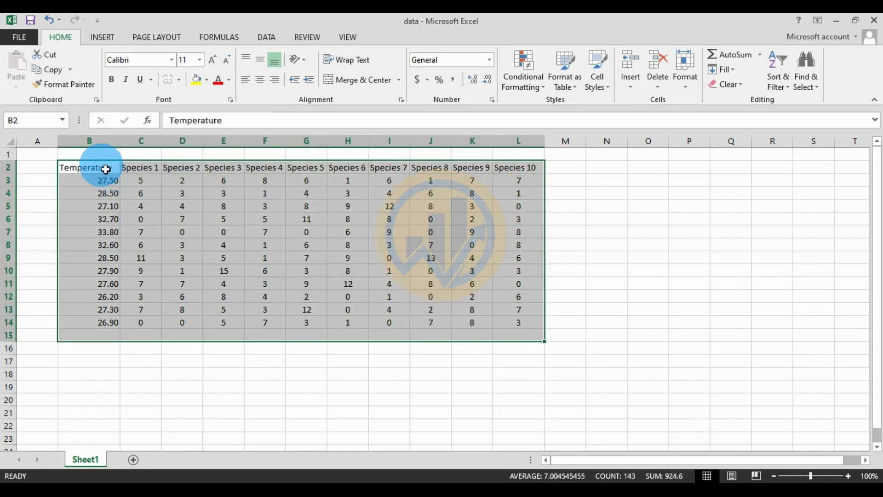
pyautogui.click(108, 141)
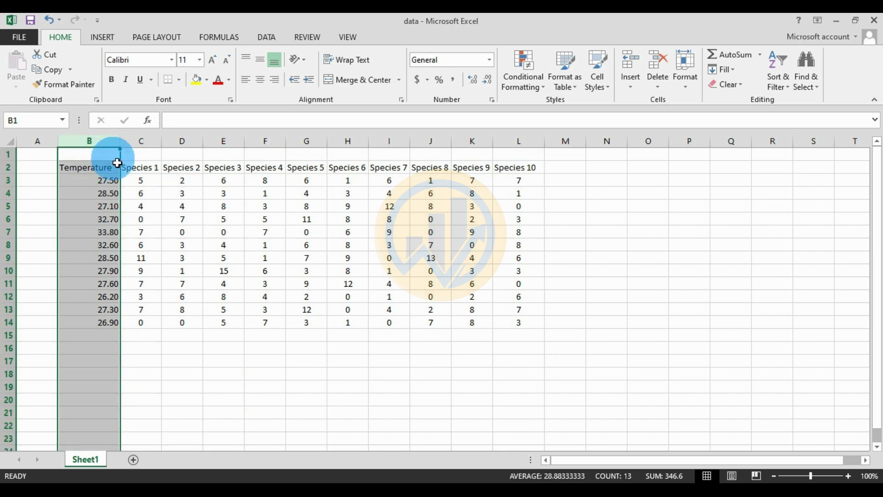
pyautogui.click(148, 143)
pyautogui.moveTo(148, 146); pyautogui.dragTo(513, 154)
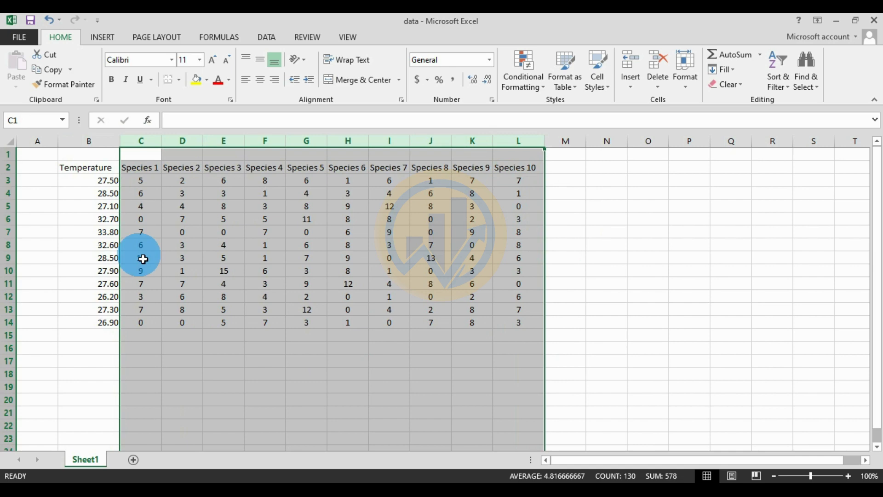
pyautogui.keyDown('ctrl'); pyautogui.click(91, 144); pyautogui.keyUp('ctrl')
pyautogui.click(94, 148)
pyautogui.moveTo(142, 143); pyautogui.dragTo(528, 195)
pyautogui.click(572, 238)
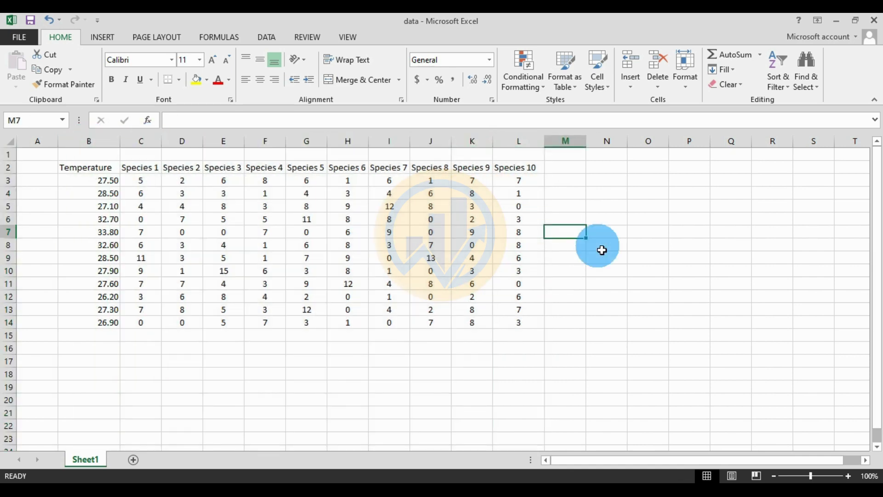
# Copy the Excel header row B2:L2, Temperature through Species 10.
pyautogui.moveTo(92, 168); pyautogui.dragTo(521, 177)
pyautogui.rightClick(518, 171)
pyautogui.click(558, 198)
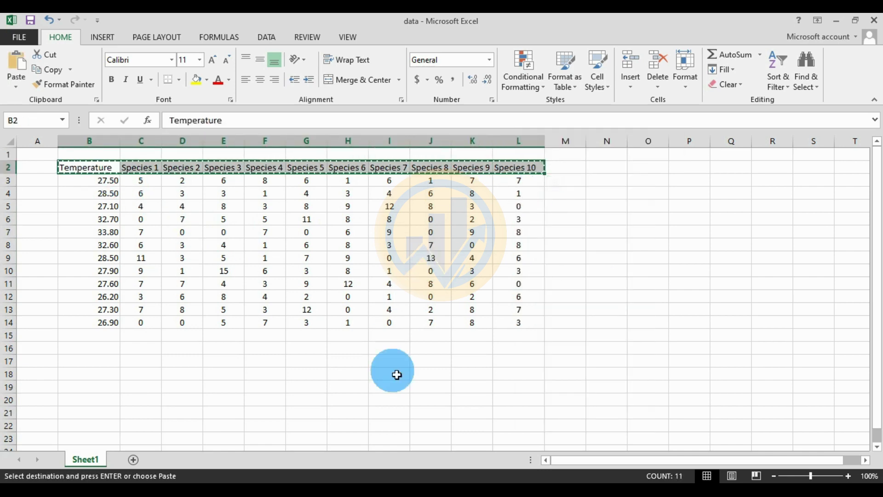
pyautogui.click(347, 460)
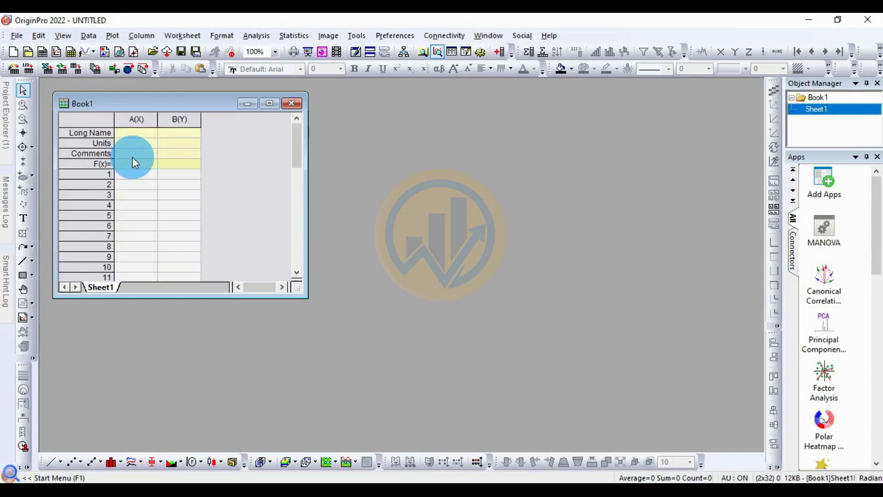
# Paste the header names as long names for Book1 columns A–K and enlarge the worksheet window.
pyautogui.click(138, 136)
pyautogui.hotkey('ctrl', 'v')
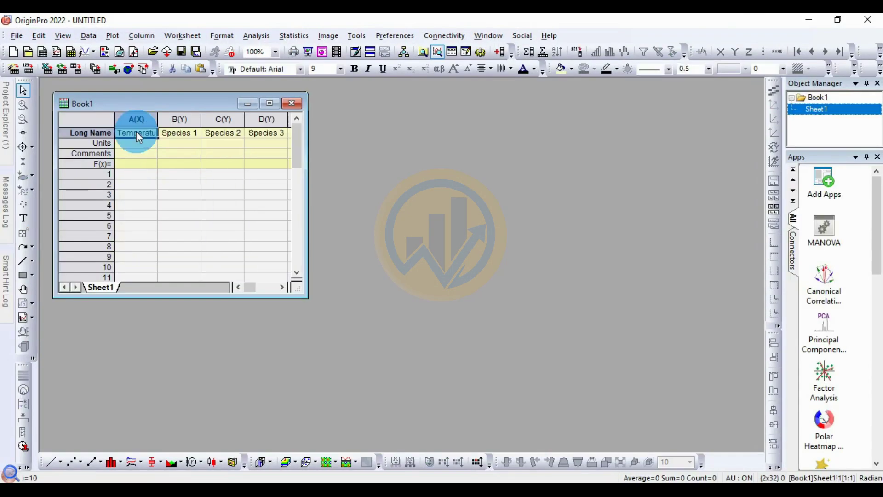
pyautogui.moveTo(304, 299); pyautogui.dragTo(615, 406)
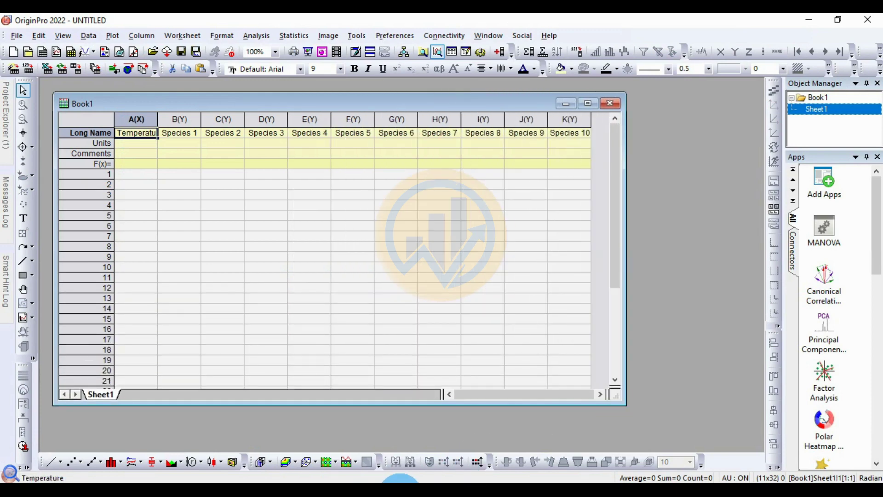
# Copy the Excel data values B3:L14 and pick cell A1 in Book1 as the paste target.
pyautogui.click(343, 481)
pyautogui.moveTo(104, 188); pyautogui.dragTo(513, 326)
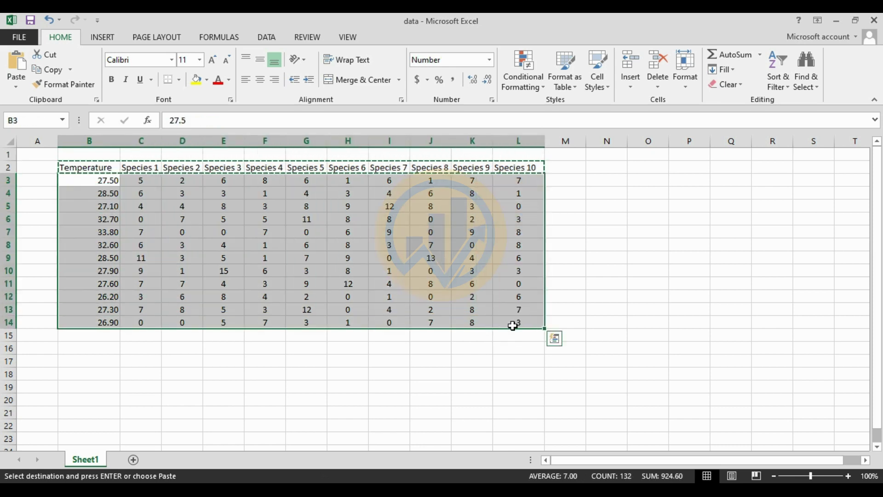
pyautogui.hotkey('ctrl', 'c')
pyautogui.click(405, 480)
pyautogui.click(140, 174)
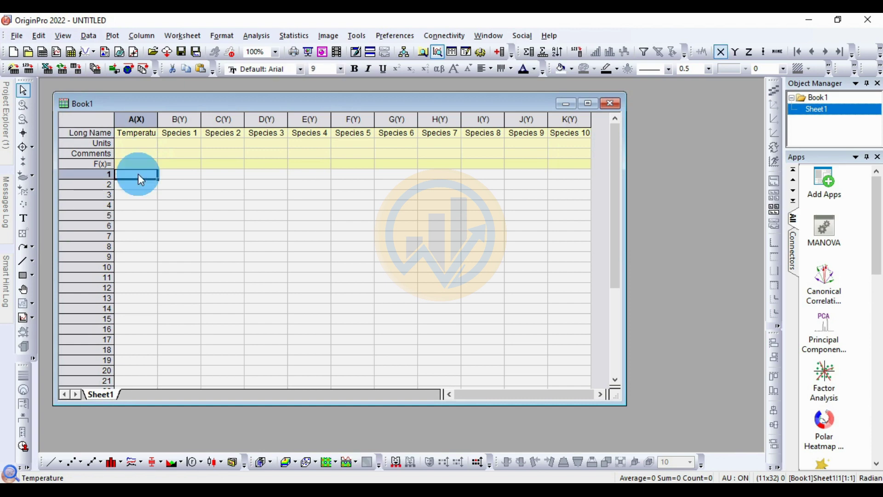
# Paste the twelve data rows into Book1 and select the Species 1 to Species 10 columns.
pyautogui.hotkey('ctrl', 'v')
pyautogui.click(179, 120)
pyautogui.moveTo(201, 128); pyautogui.dragTo(589, 129)
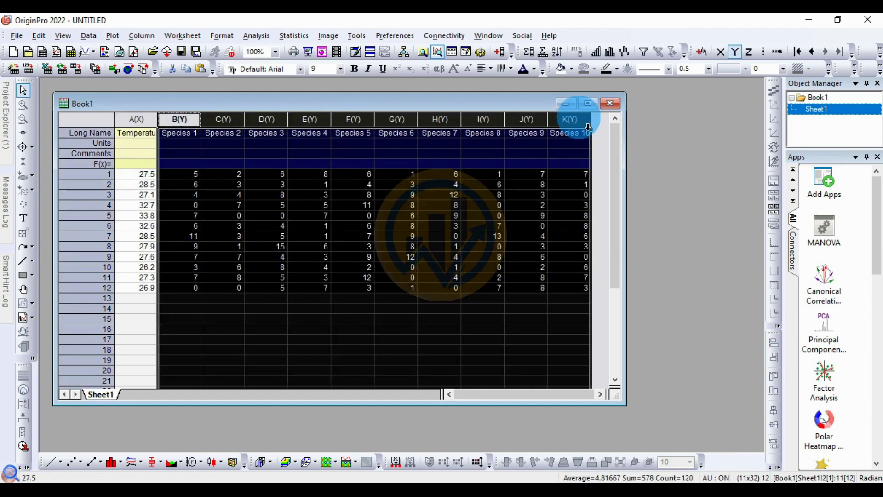
pyautogui.click(300, 40)
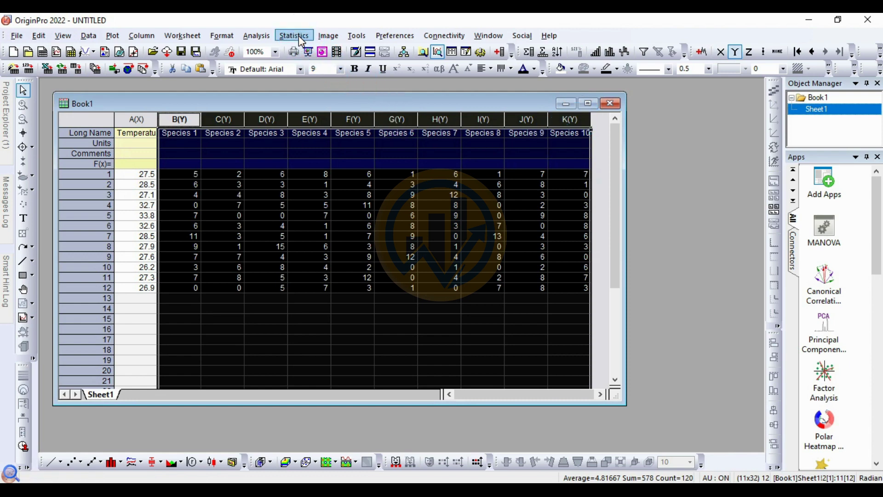
# Open the Partial Correlation Coefficient dialog under Statistics > Descriptive Statistics with Species 1–10 as inputs.
pyautogui.click(299, 35)
pyautogui.click(317, 70)
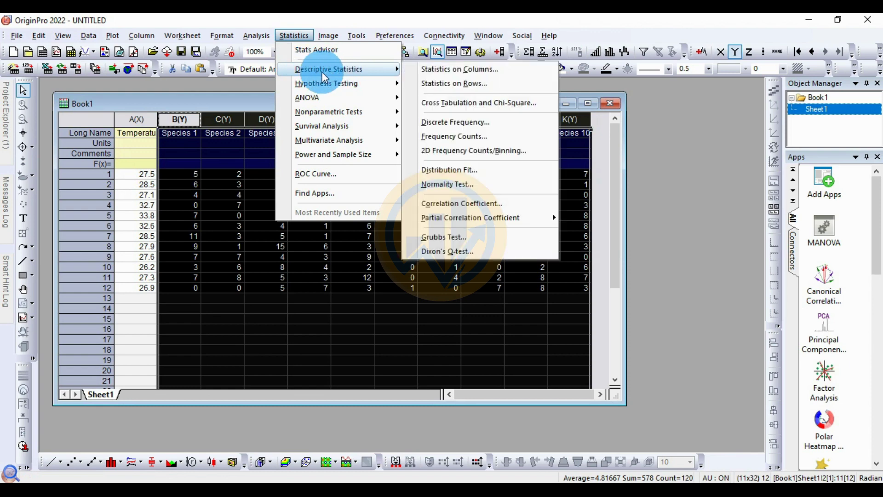
pyautogui.click(443, 221)
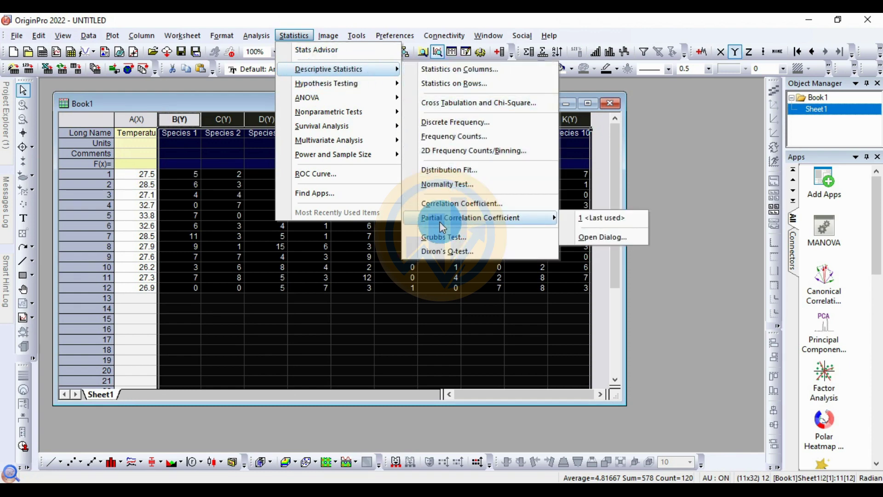
pyautogui.click(603, 237)
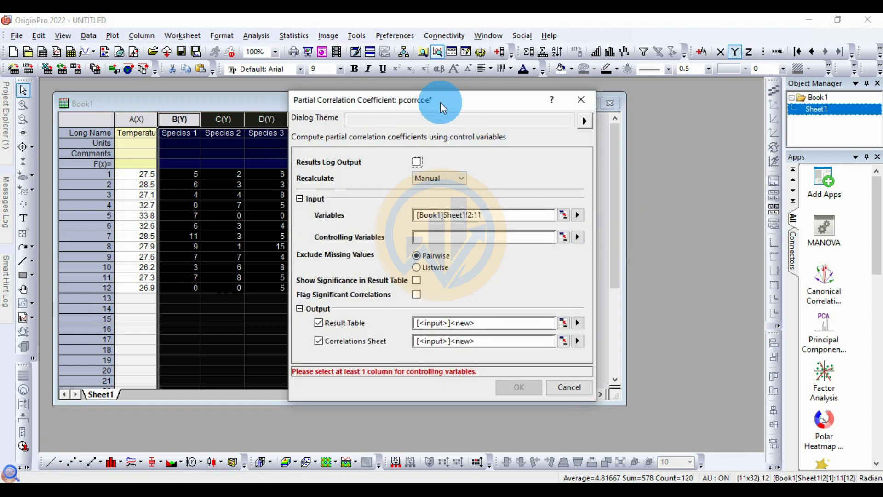
# Control for A(X) Temperature, enable Show Significance and Flag Significant Correlations, and run the analysis.
pyautogui.moveTo(440, 102); pyautogui.dragTo(363, 105)
pyautogui.click(246, 168)
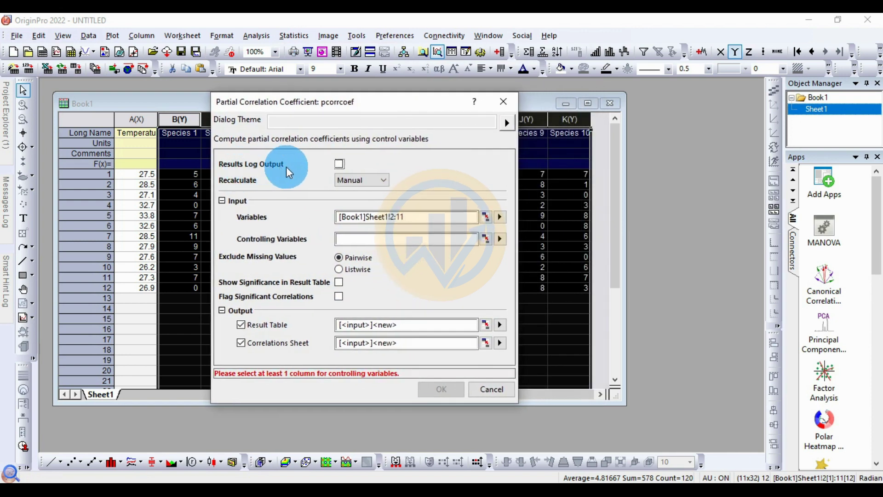
pyautogui.click(341, 164)
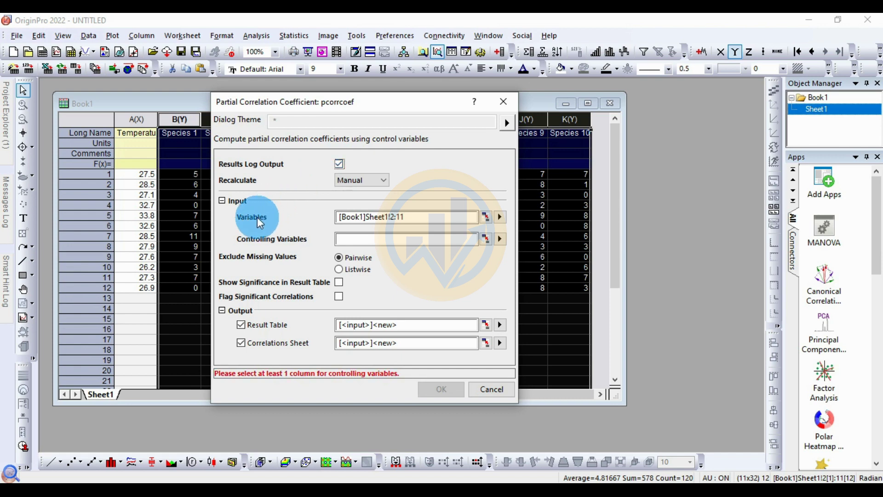
pyautogui.moveTo(279, 102); pyautogui.dragTo(296, 171)
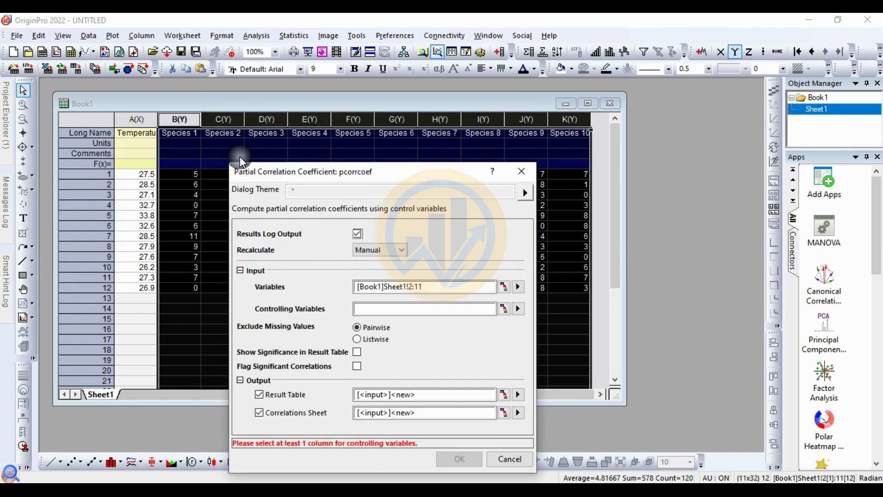
pyautogui.moveTo(454, 172); pyautogui.dragTo(463, 138)
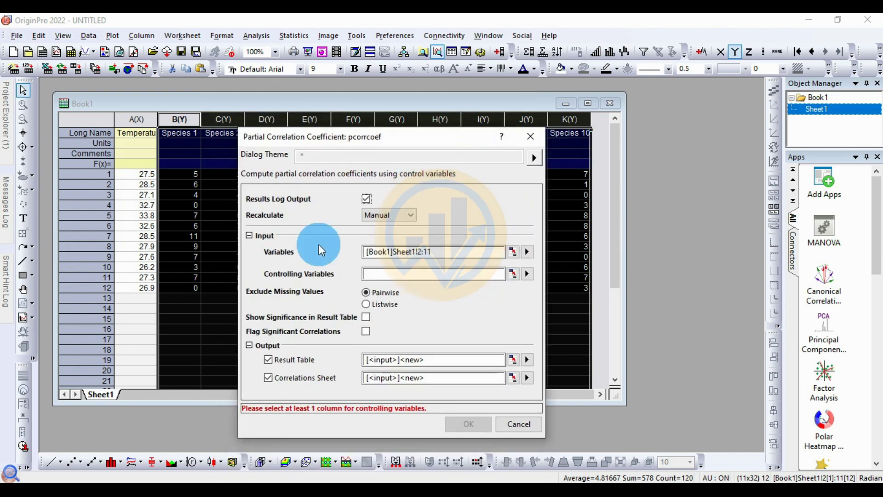
pyautogui.click(527, 273)
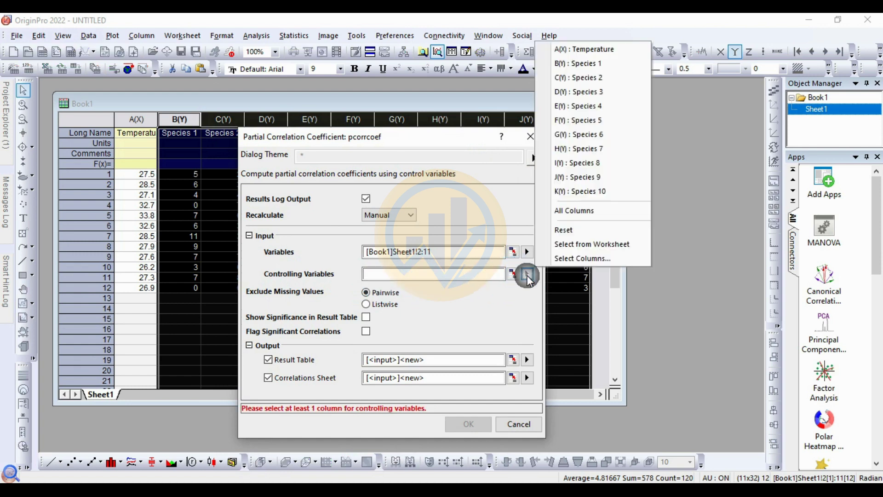
pyautogui.click(589, 50)
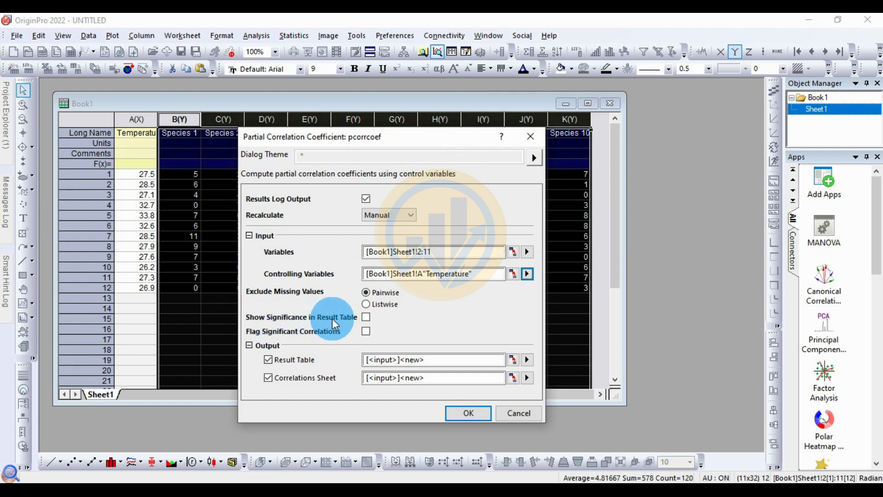
pyautogui.click(366, 317)
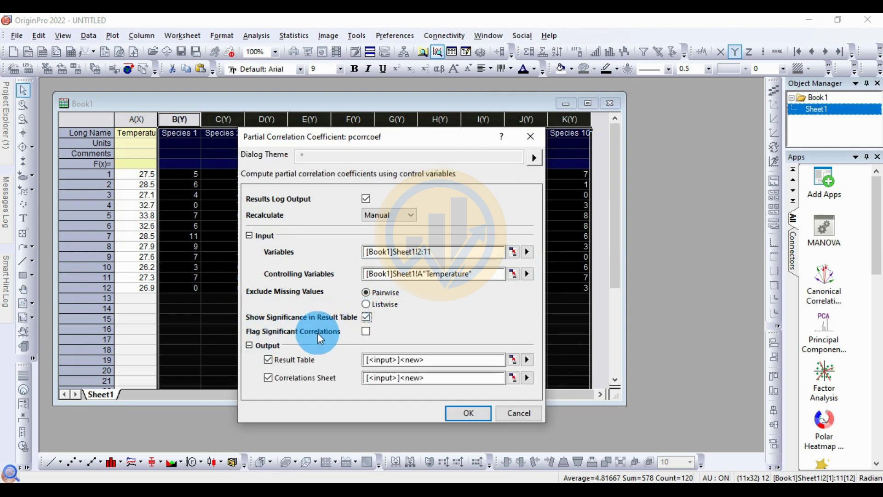
pyautogui.click(368, 334)
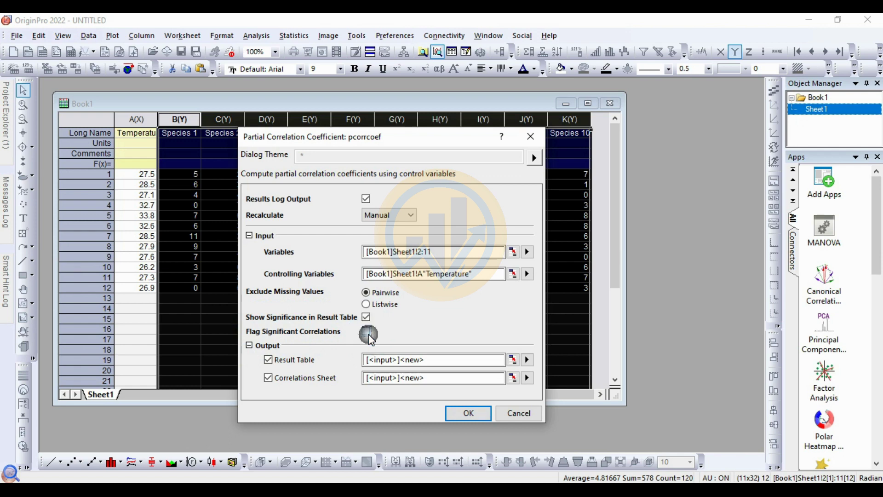
pyautogui.click(474, 412)
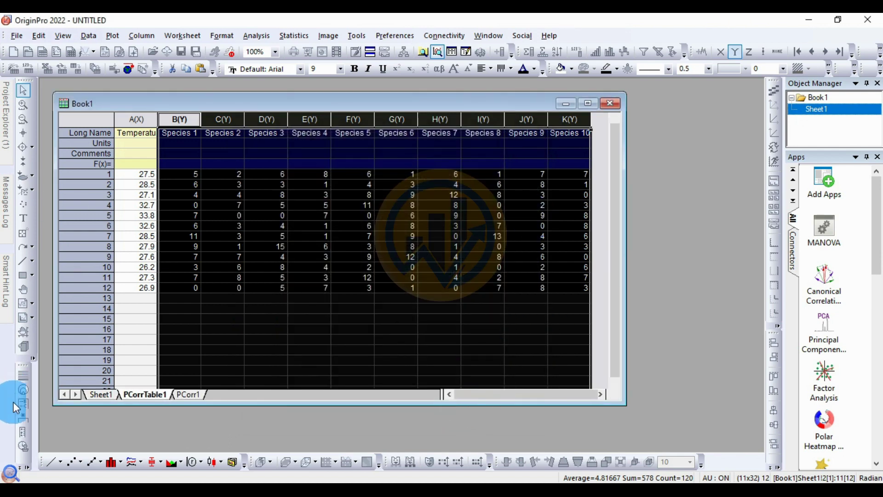
# Switch to the PCorrTable1 sheet and maximize the Book1 window.
pyautogui.click(131, 395)
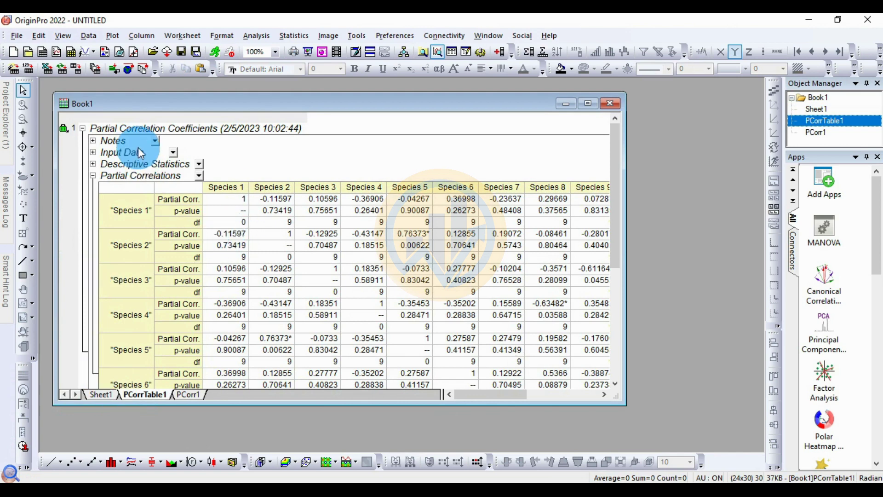
pyautogui.click(588, 103)
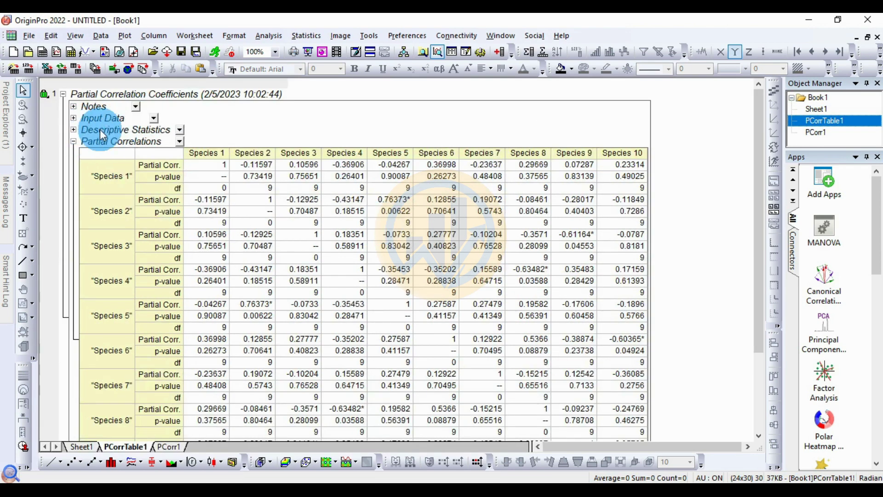
# Expand Descriptive Statistics to show N, Mean, SD, Sum, Min and Max for all eleven variables.
pyautogui.click(73, 129)
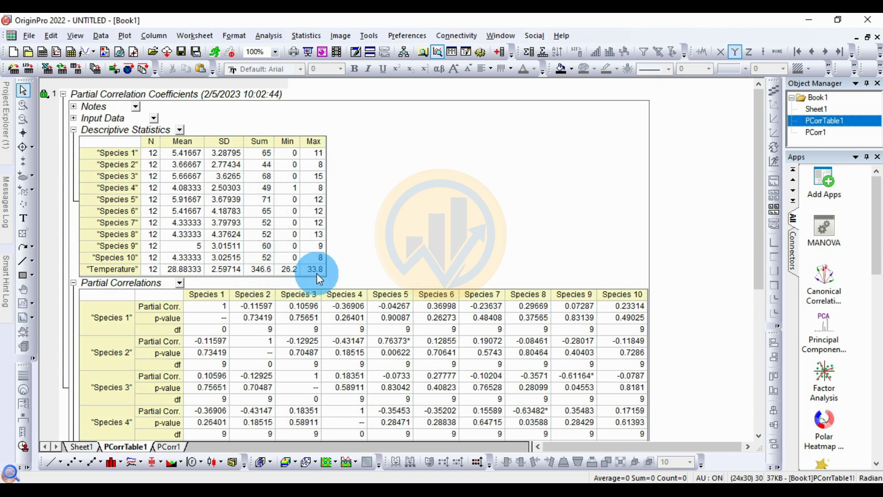
pyautogui.scroll(-3, 391, 252)
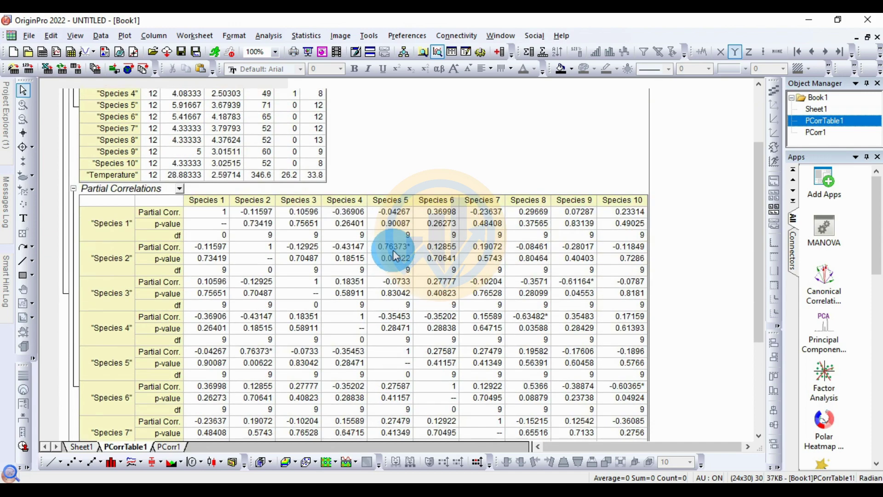
pyautogui.scroll(-2, 392, 249)
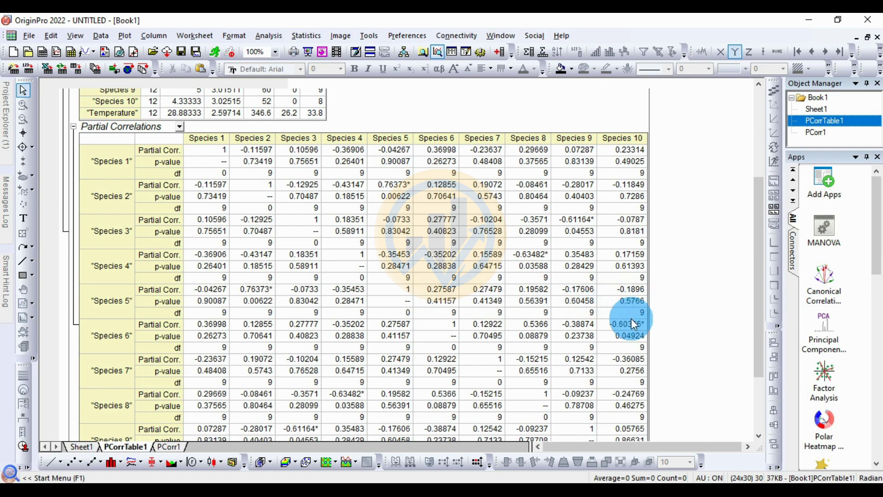
pyautogui.scroll(-1, 628, 321)
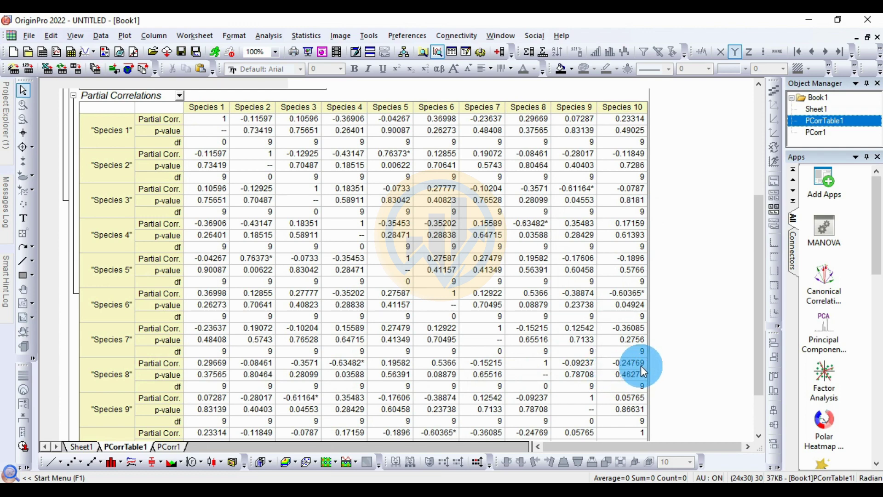
pyautogui.scroll(-2, 437, 346)
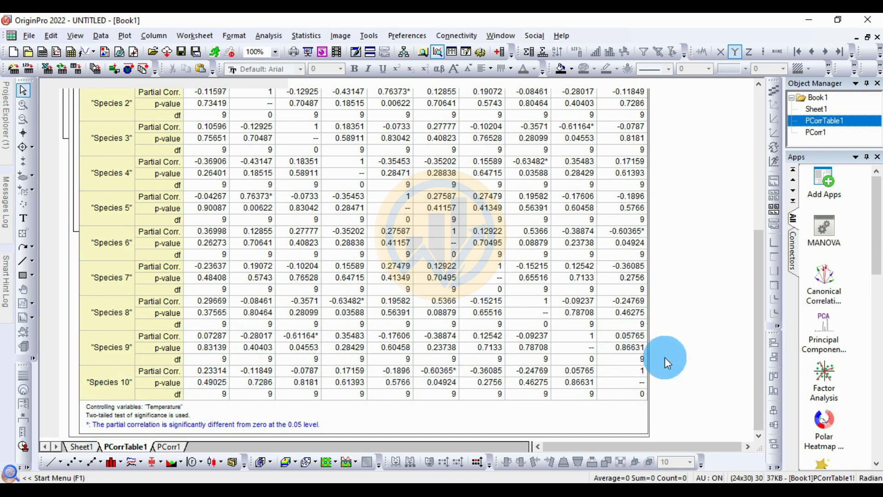
pyautogui.click(572, 380)
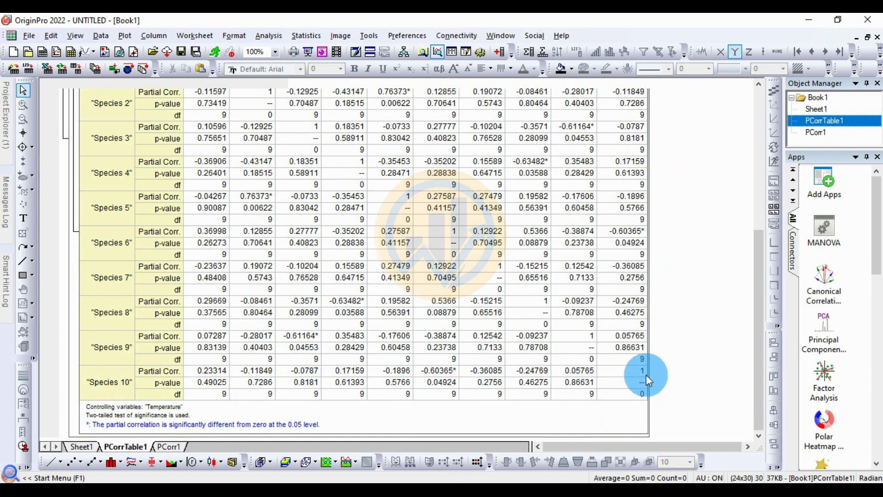
pyautogui.scroll(3, 307, 334)
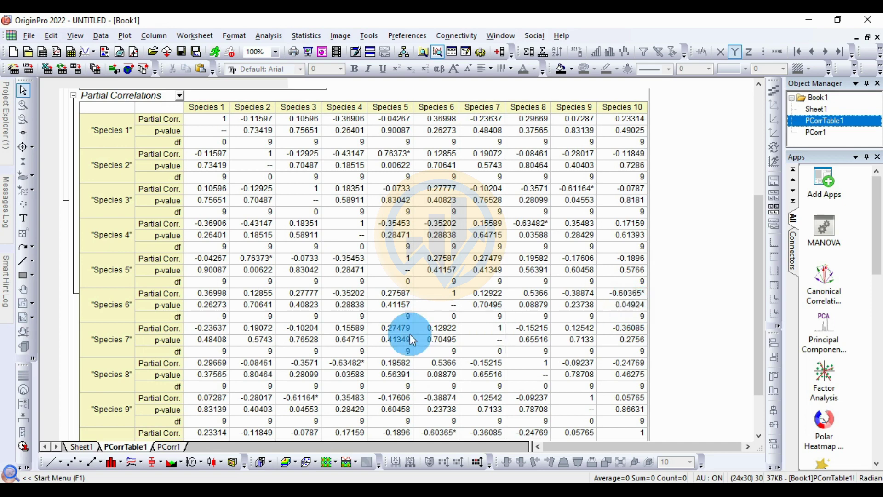
pyautogui.scroll(-2, 386, 340)
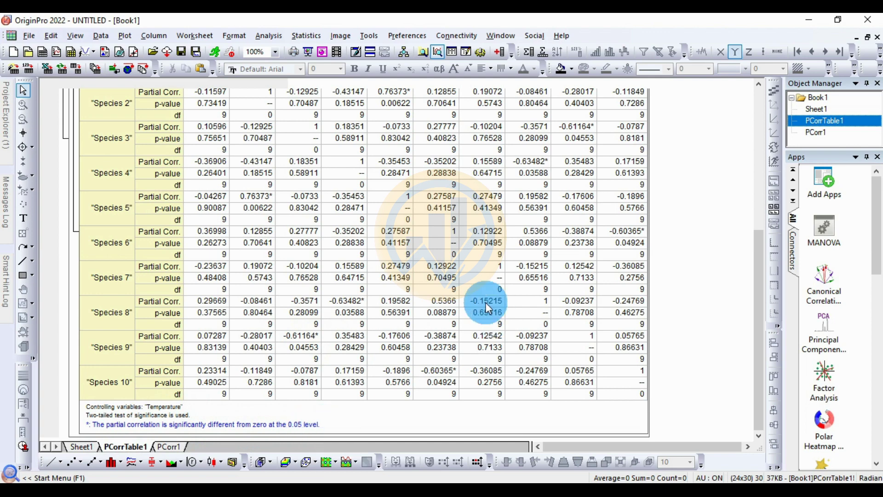
pyautogui.scroll(3, 471, 308)
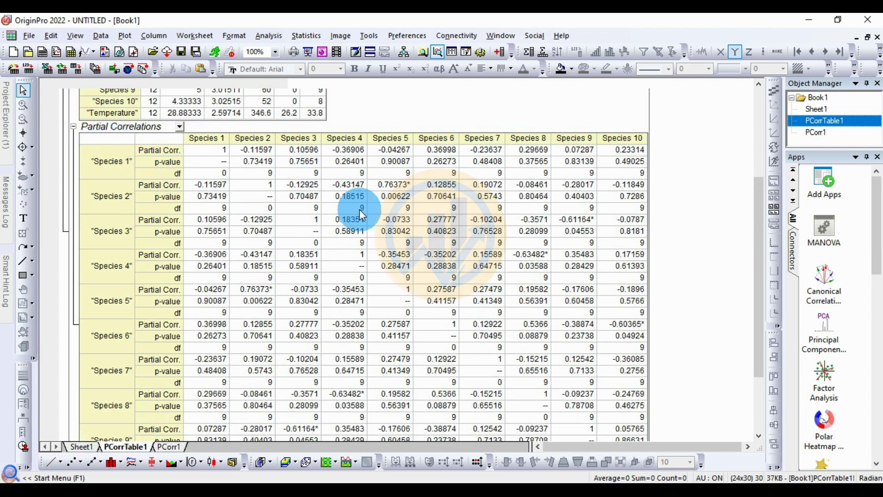
pyautogui.scroll(-3, 419, 278)
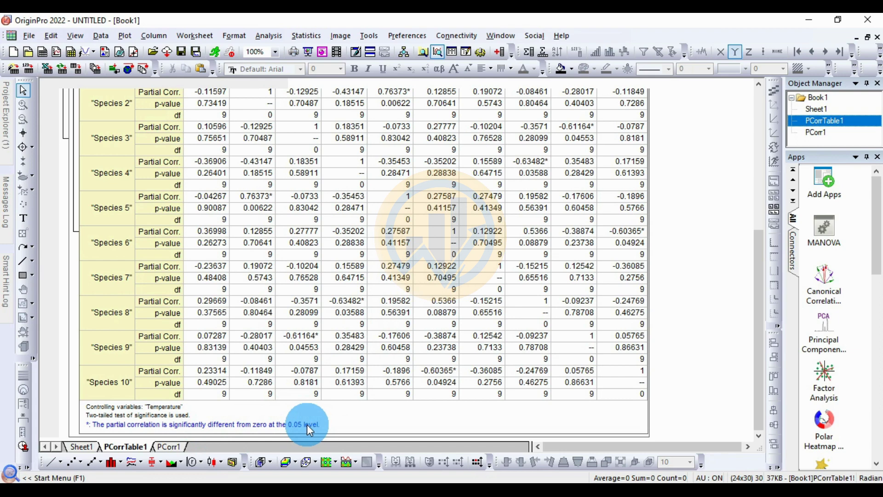
pyautogui.scroll(3, 415, 310)
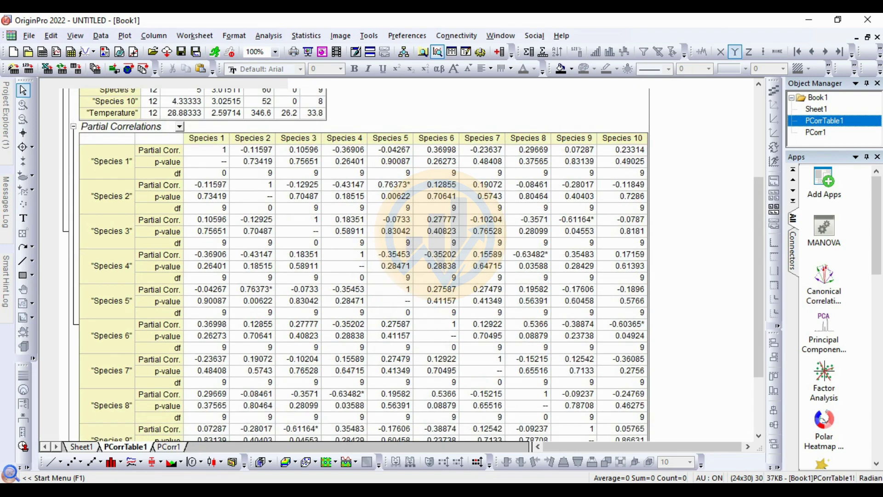